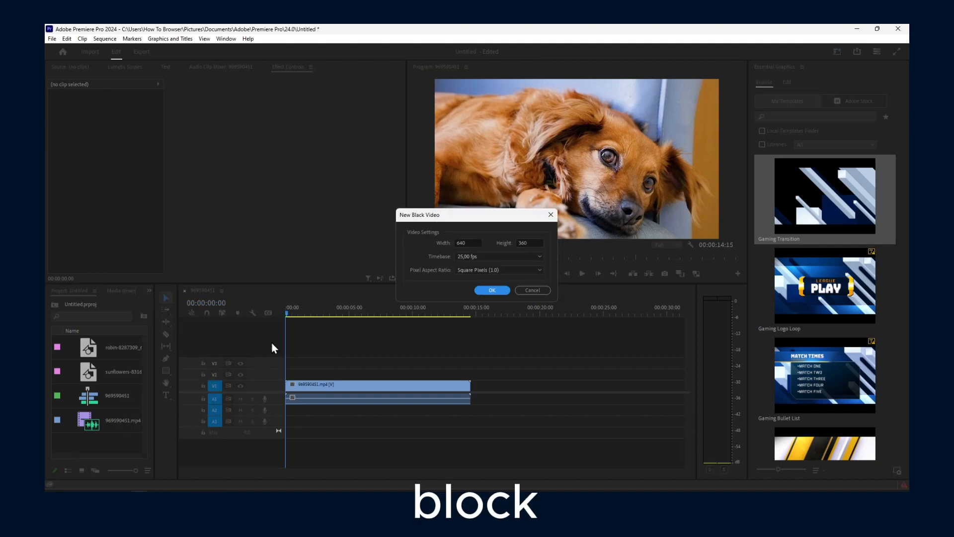
Create a 640 x 360 black video at 25 fps and place it on V1 beneath the dog clip, matching the clip's length.
click(490, 290)
drag(113, 359, 455, 373)
drag(519, 388, 470, 386)
Scale the dog clip down to 84.2 around its centre, with the playhead at 00:00:08:12.
drag(404, 315, 392, 387)
click(520, 195)
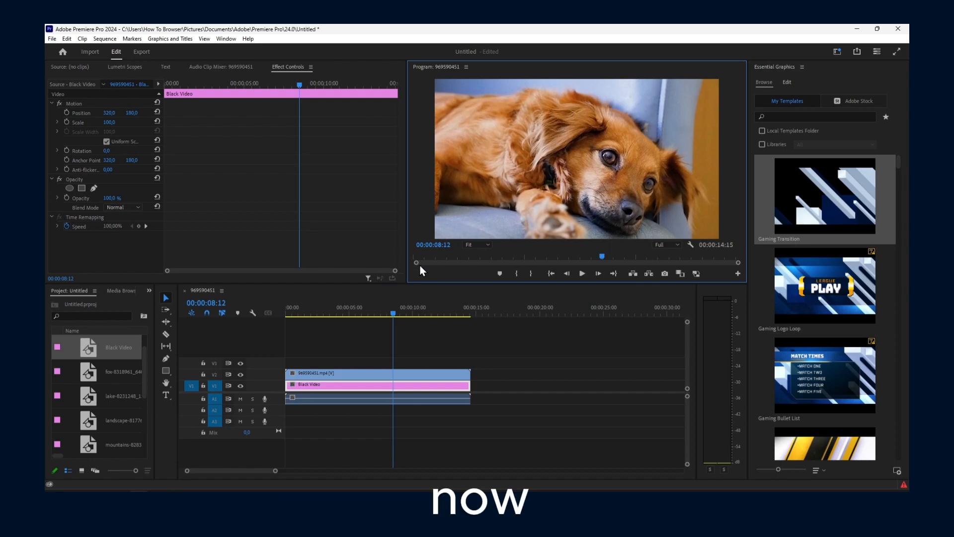
click(390, 373)
click(487, 204)
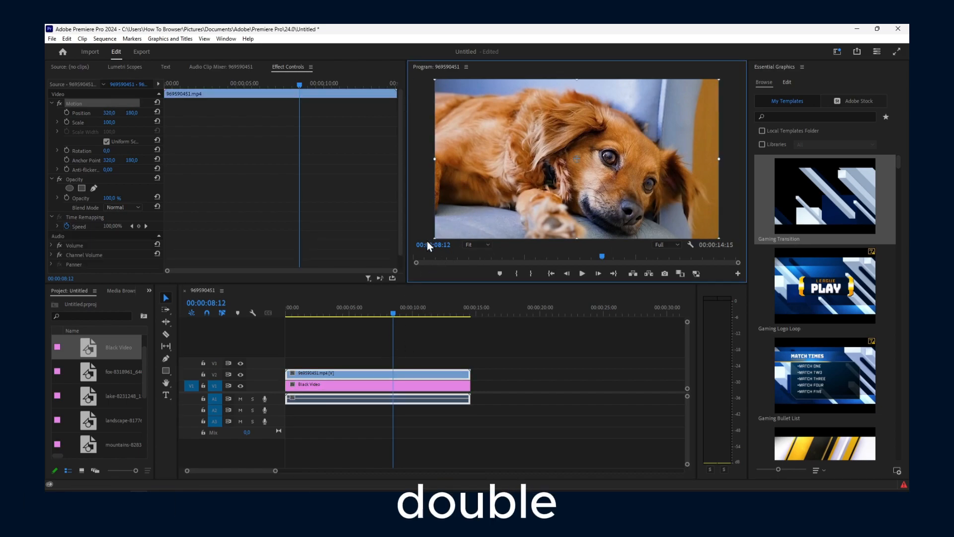
drag(435, 239, 474, 225)
Search the effects for "shad" and apply Radial Shadow to the dog clip on V2.
click(149, 291)
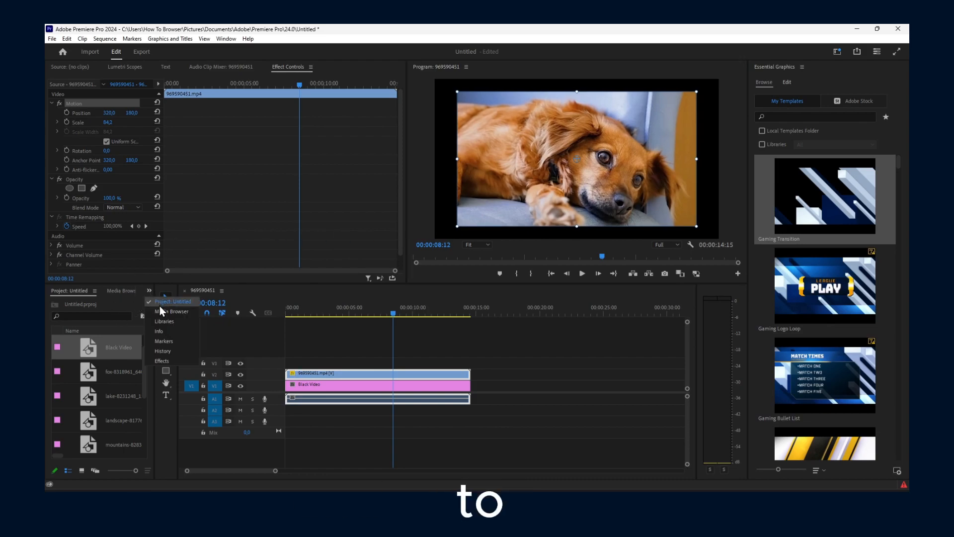
click(172, 360)
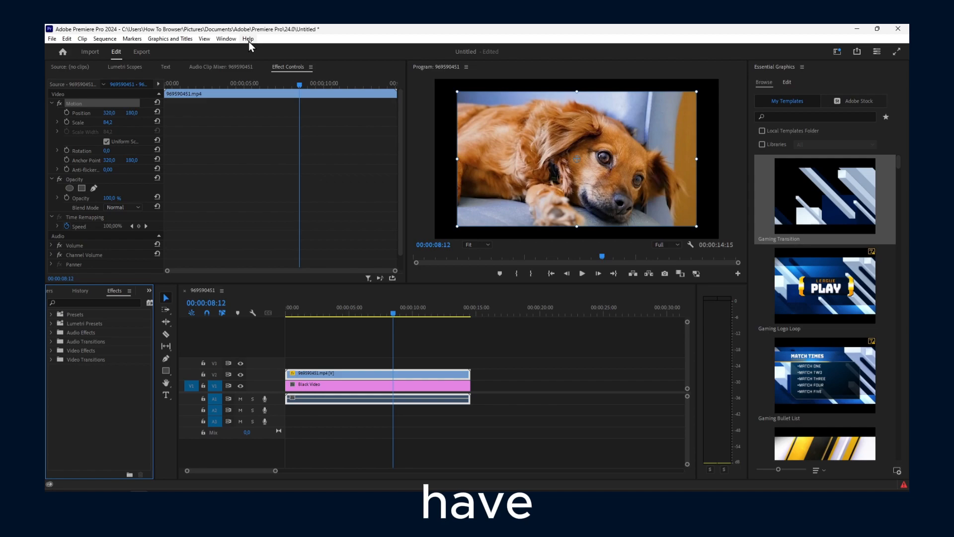
click(226, 38)
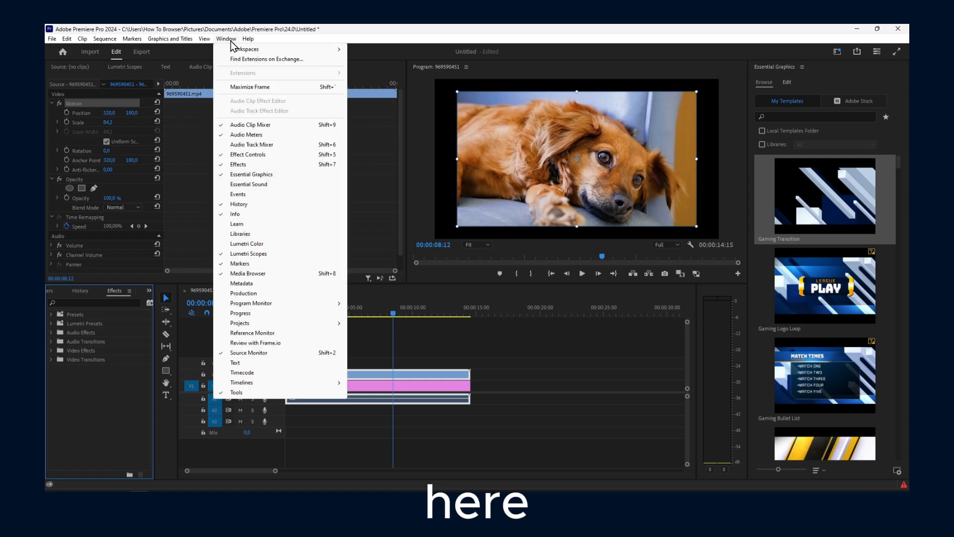
click(243, 165)
click(84, 301)
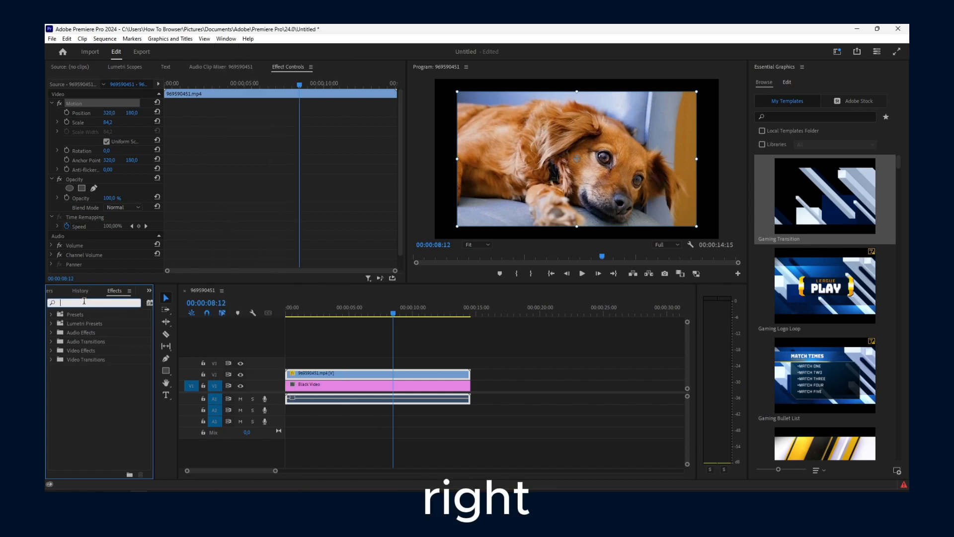
text(d)
key(BackSpace)
text(shad)
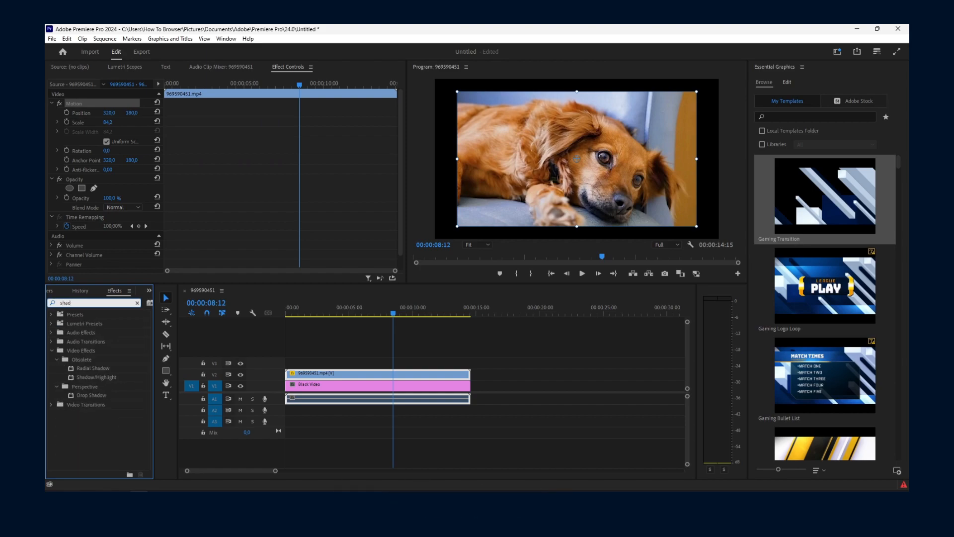
drag(93, 369, 319, 374)
Change the Radial Shadow's shadow color to bright yellow.
scroll(116, 243, down, 1)
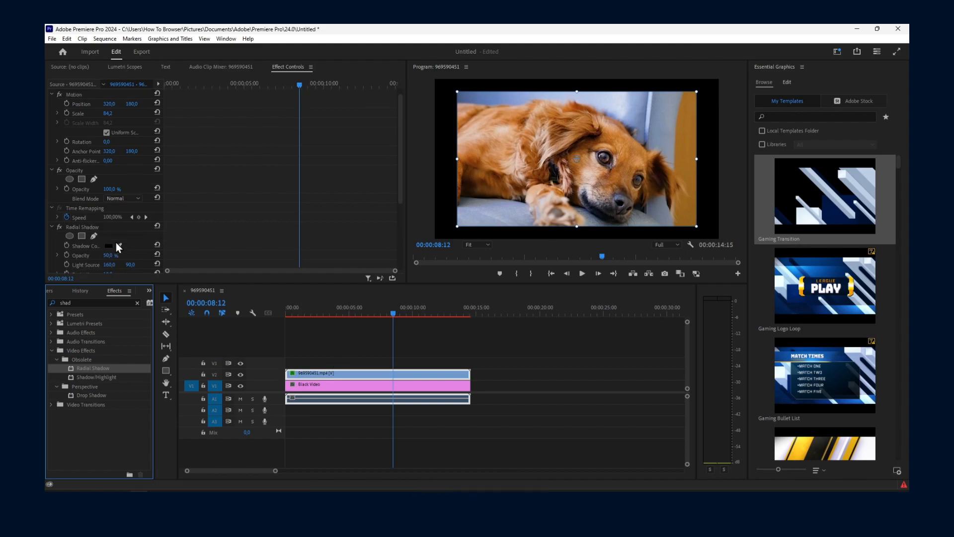
click(108, 246)
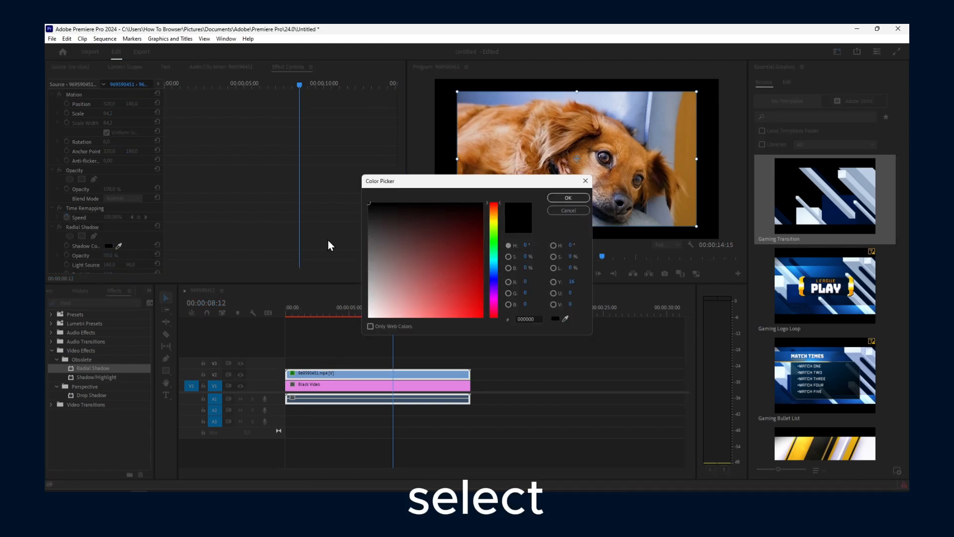
click(496, 224)
click(481, 316)
click(557, 199)
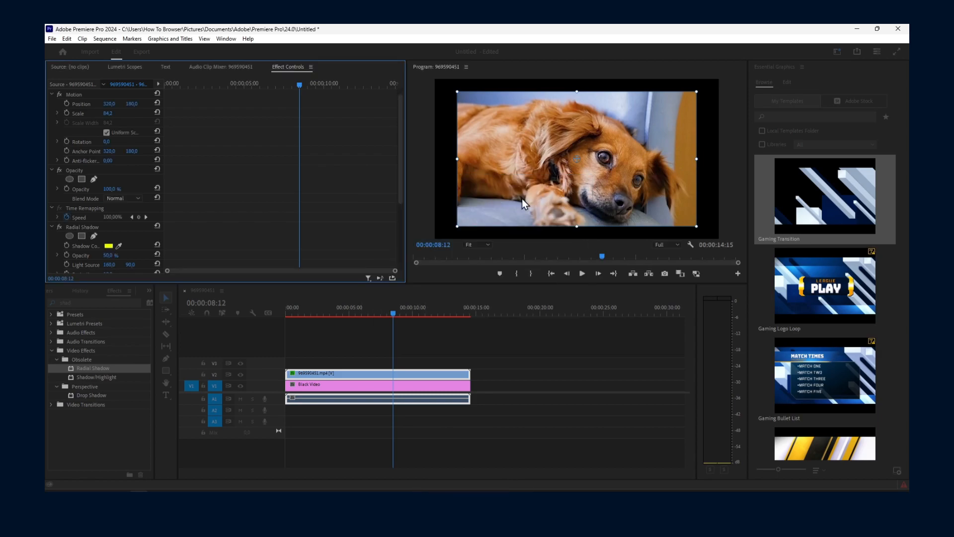
Widen the effect property column and set the Radial Shadow's opacity to 80% and projection distance to 56.
scroll(163, 203, down, 3)
drag(164, 191, 201, 186)
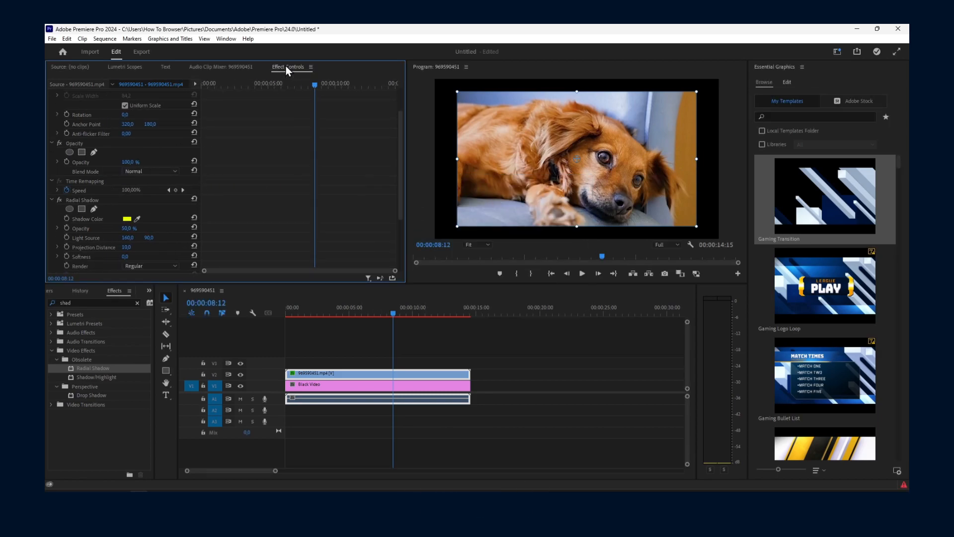
click(226, 39)
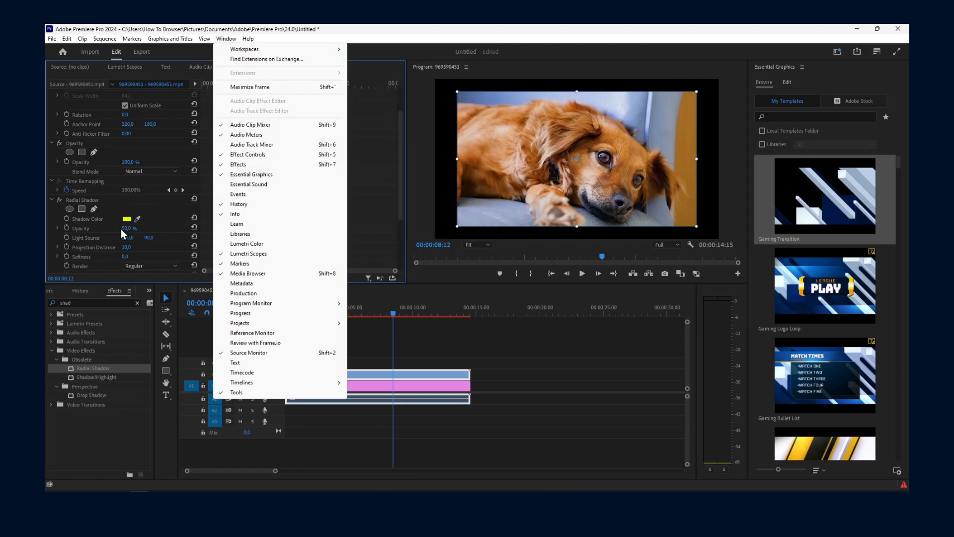
click(87, 231)
drag(127, 228, 149, 220)
scroll(125, 244, down, 3)
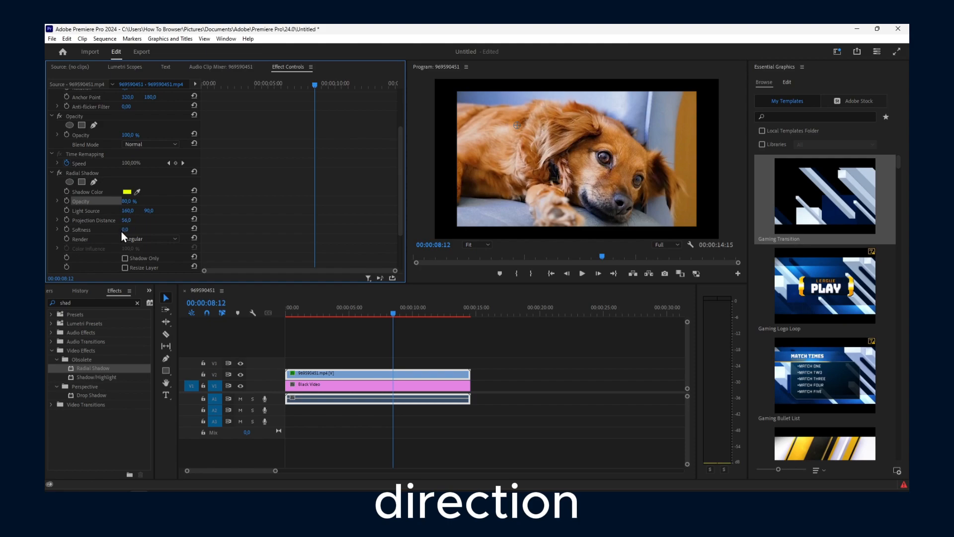
Set the Radial Shadow's light source to 665, 136 and its softness to 52.
click(150, 231)
drag(124, 219, 161, 210)
scroll(139, 212, down, 1)
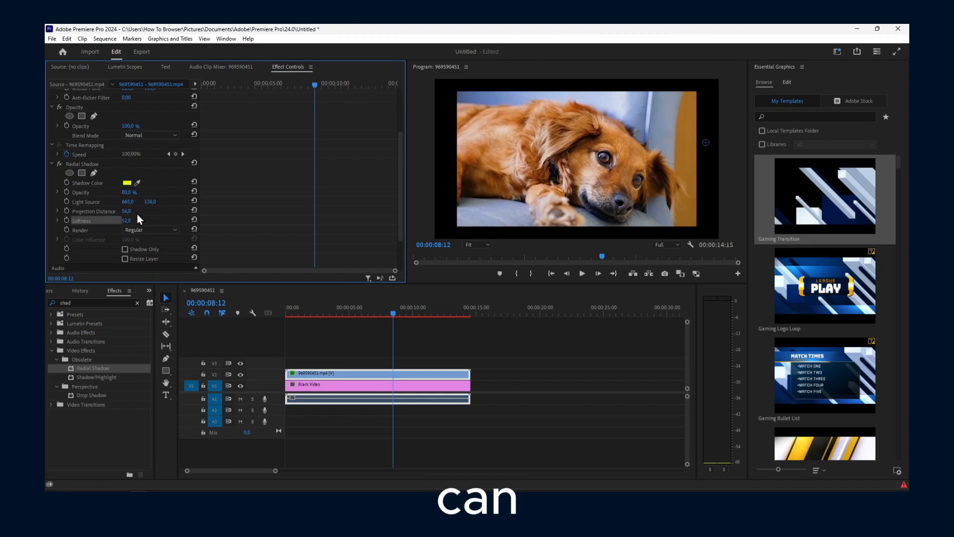
Preview the Radial Shadow's Shadow Only option and switch it back off, and enable Resize Layer.
click(125, 250)
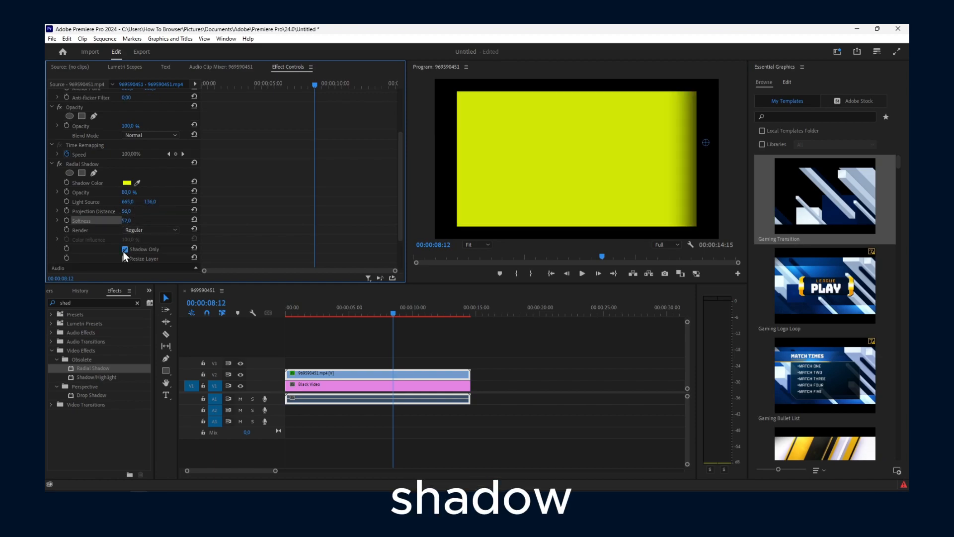
click(124, 250)
click(125, 259)
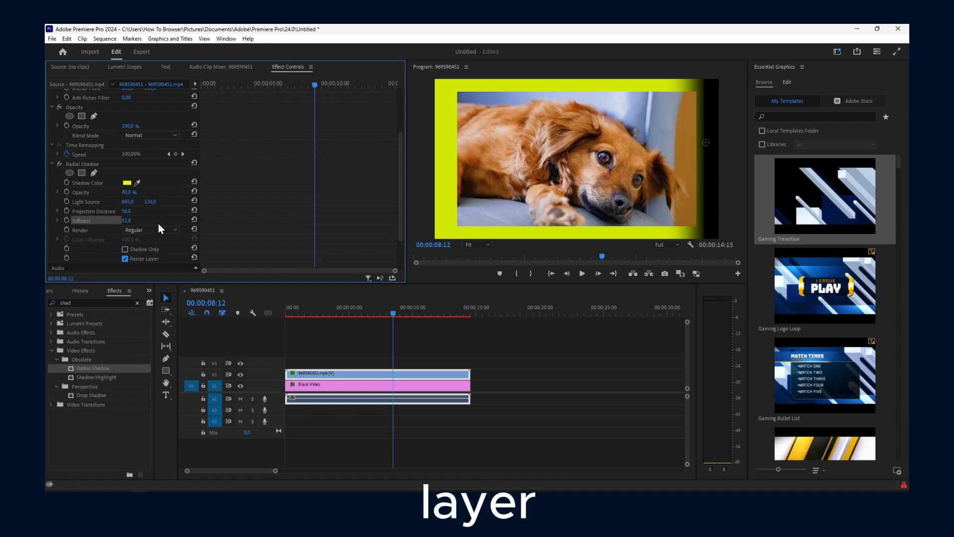
Set the Radial Shadow's opacity to 3%, horizontal light source to 733 and projection distance to 59.4.
mouse_move(129, 193)
mouse_down()
mouse_move(87, 193)
mouse_move(137, 193)
mouse_move(87, 193)
mouse_move(125, 193)
mouse_move(87, 193)
mouse_move(126, 202)
mouse_move(89, 202)
mouse_move(160, 202)
mouse_move(130, 211)
mouse_up()
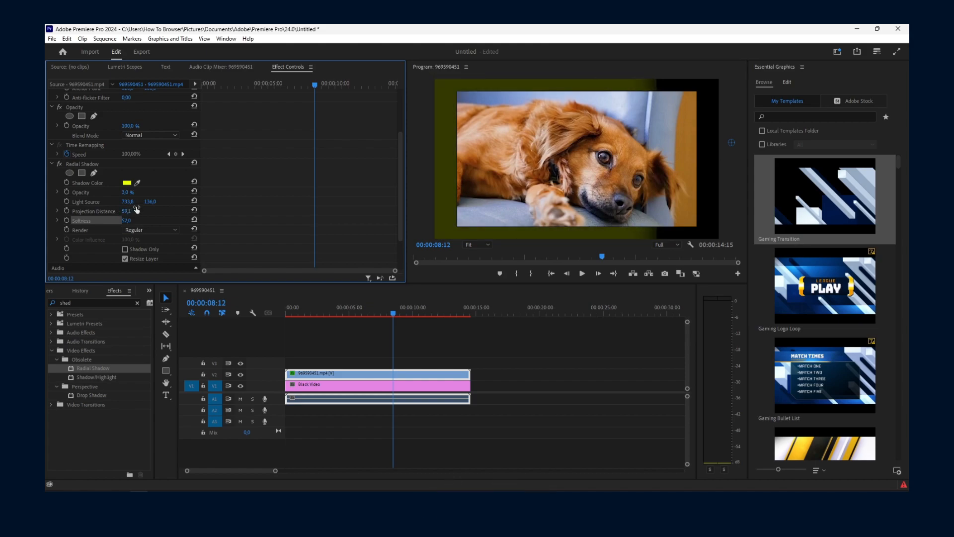
scroll(147, 199, down, 2)
scroll(148, 201, down, 1)
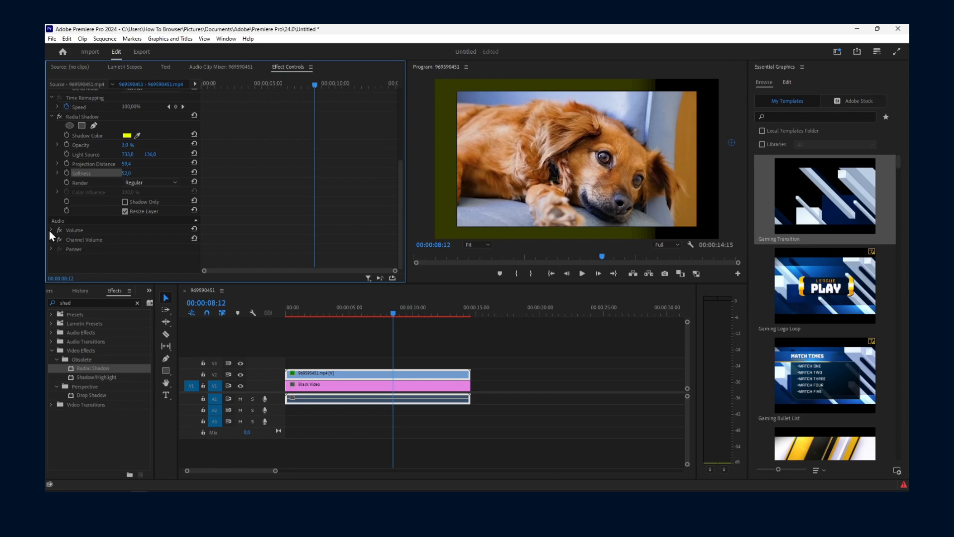
Try the Glass Edge render and return to Regular, with the Radial Shadow's projection distance at 1.7 and opacity at 62%.
click(138, 184)
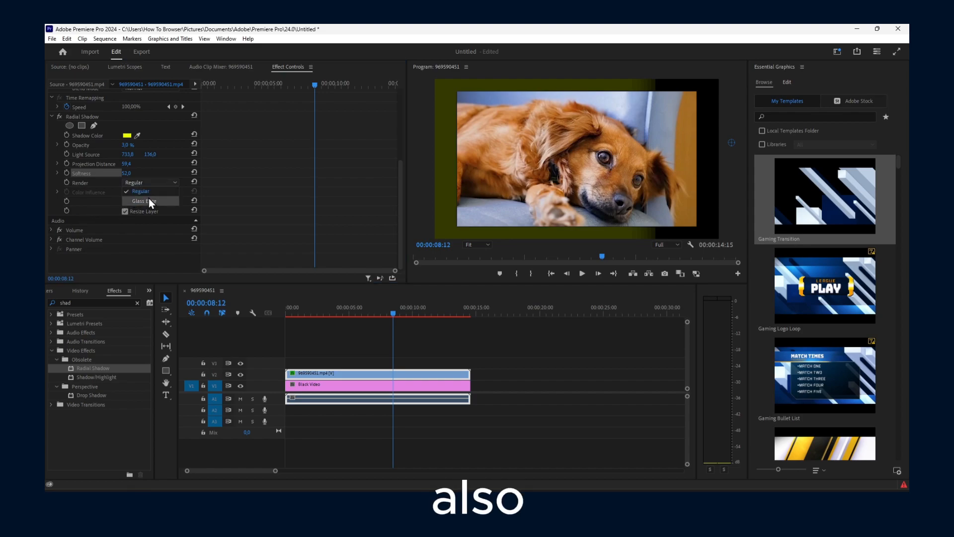
click(149, 200)
click(147, 183)
click(147, 191)
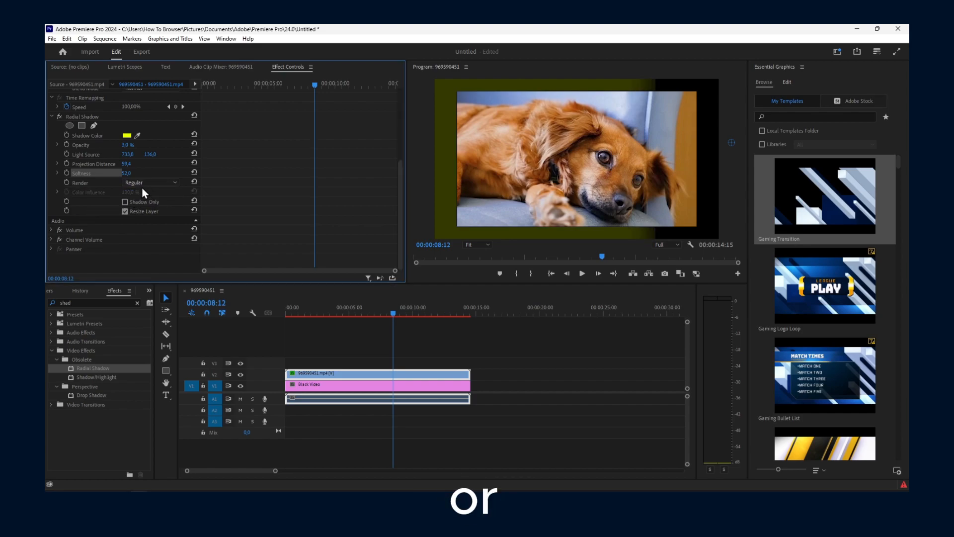
drag(126, 165, 131, 145)
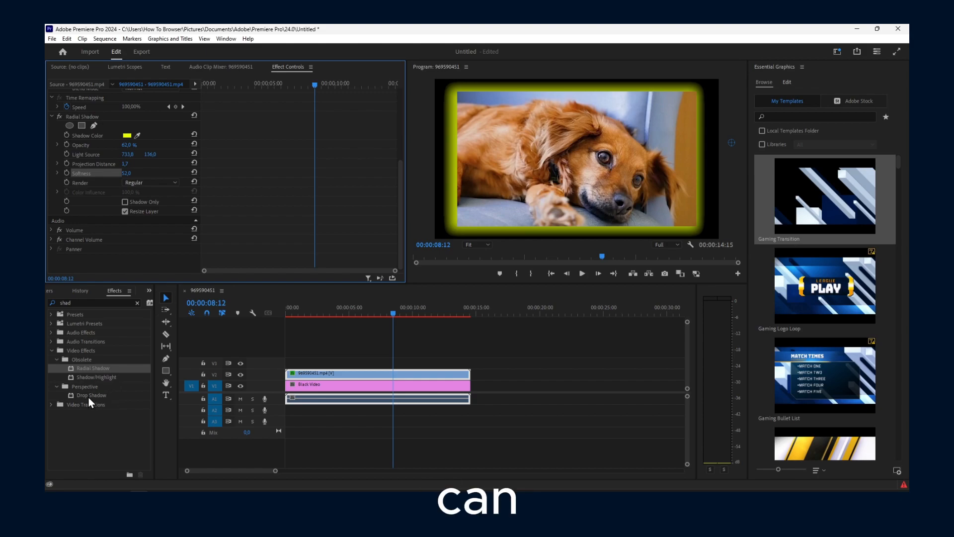
Apply the Drop Shadow effect to the dog clip as well.
drag(87, 397, 308, 386)
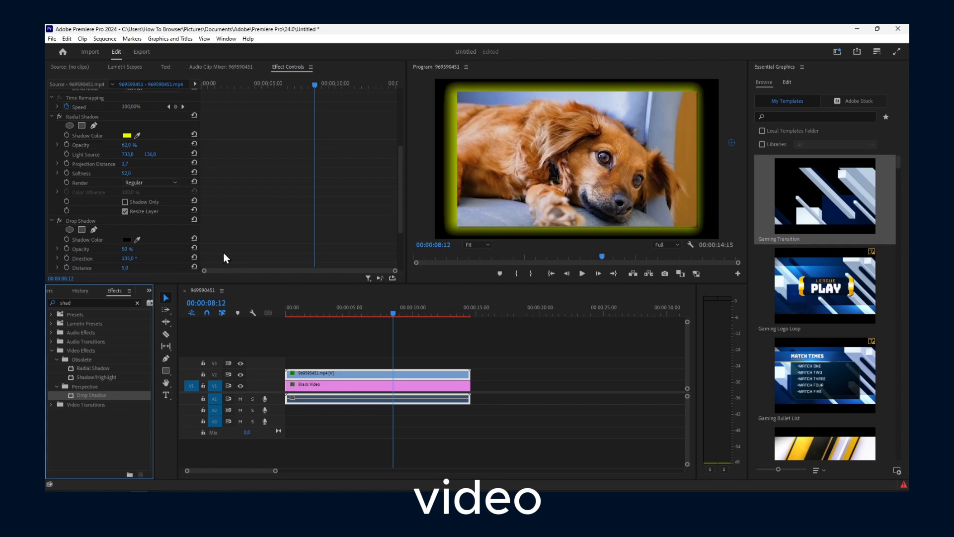
Set the Radial Shadow's opacity to 100%, softness to 0 and projection distance to 2.4, toggling Shadow Only on and back off.
scroll(120, 206, up, 1)
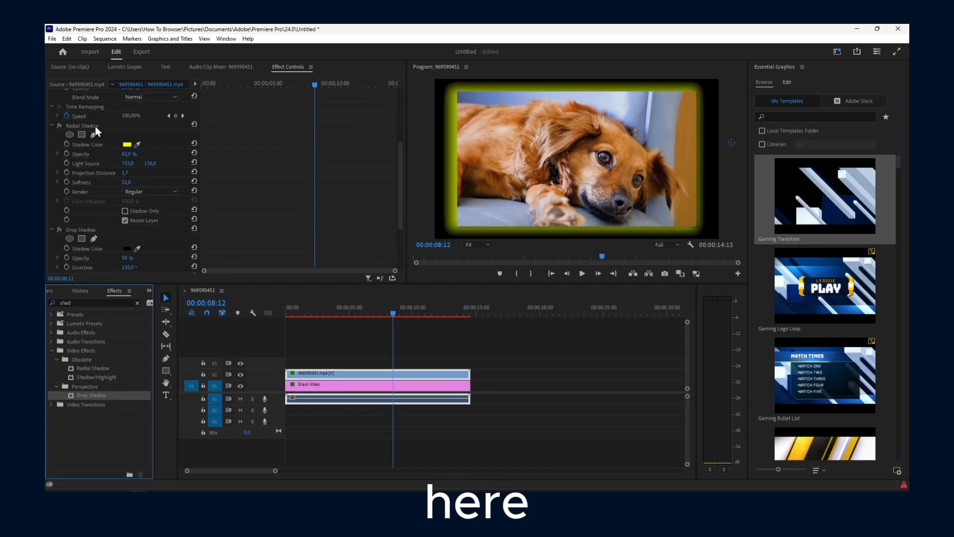
drag(129, 153, 150, 153)
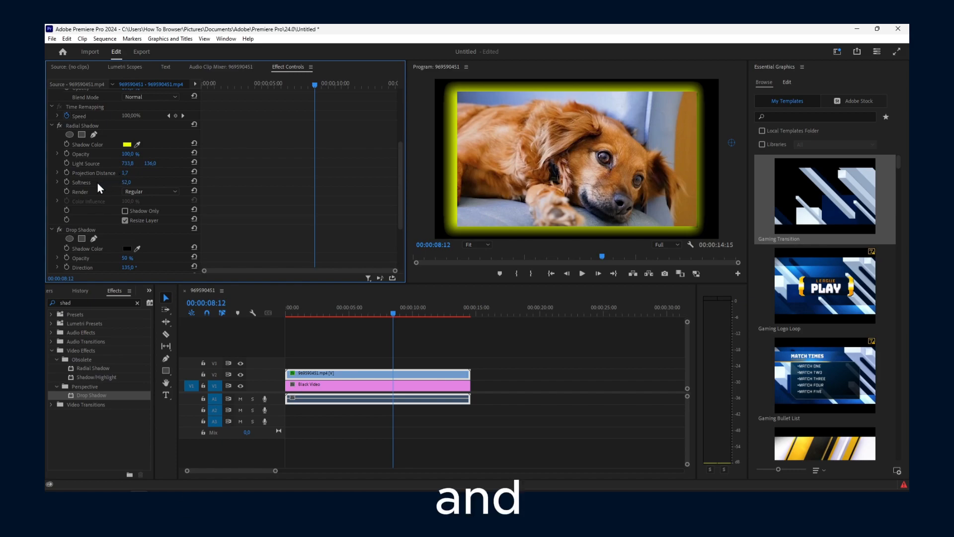
drag(127, 182, 100, 182)
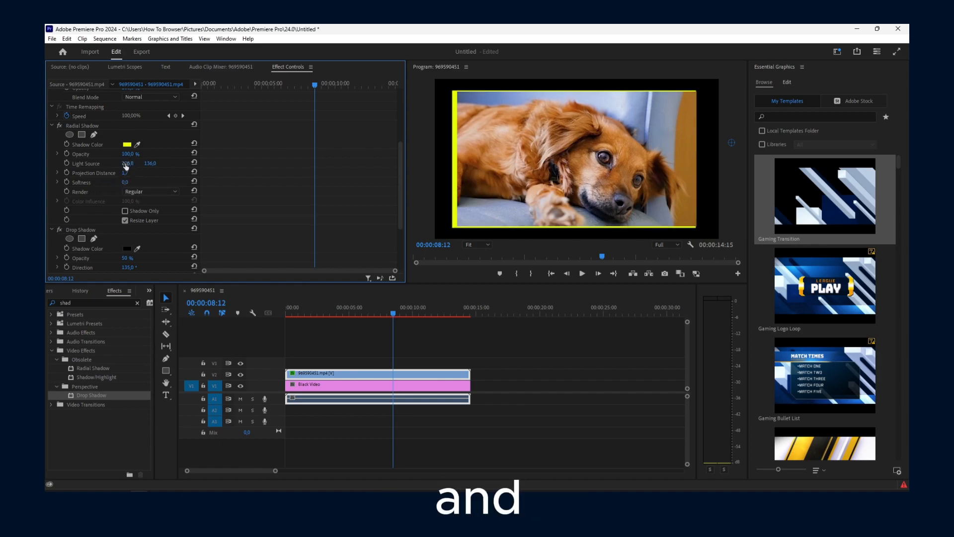
mouse_move(126, 176)
mouse_down()
mouse_move(144, 176)
mouse_move(134, 173)
mouse_up()
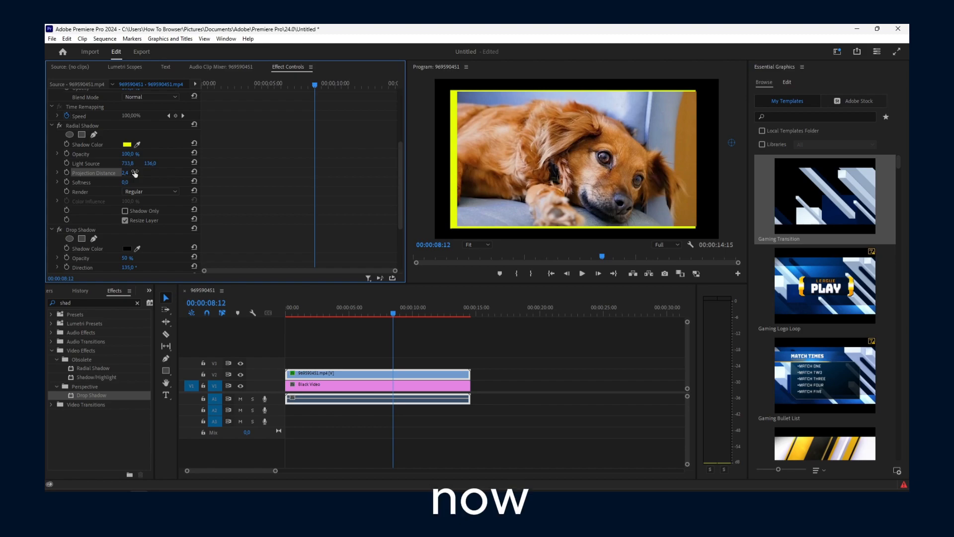
click(125, 210)
click(125, 211)
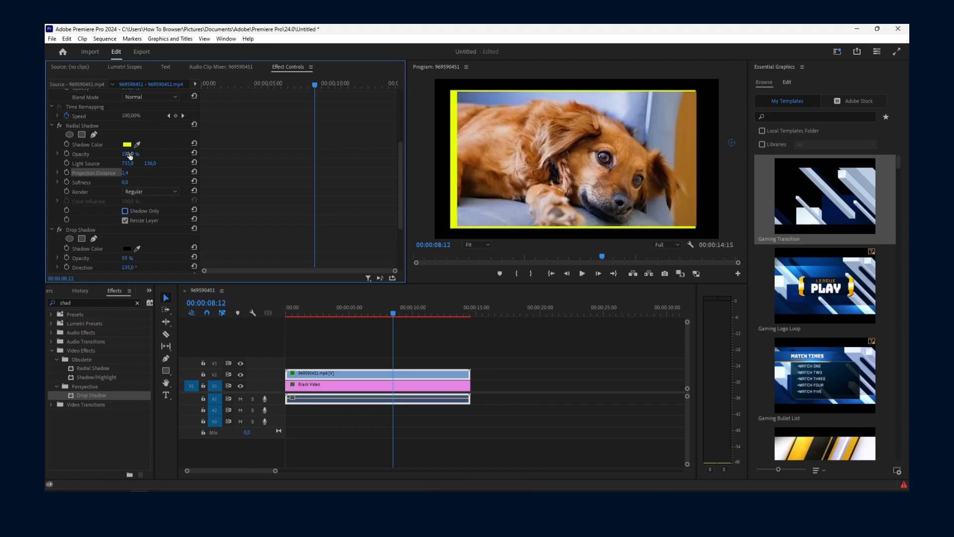
Move the Radial Shadow's light source to 333.9, 187.7 and increase the projection distance to 28.6.
drag(129, 165, 42, 165)
drag(151, 164, 178, 165)
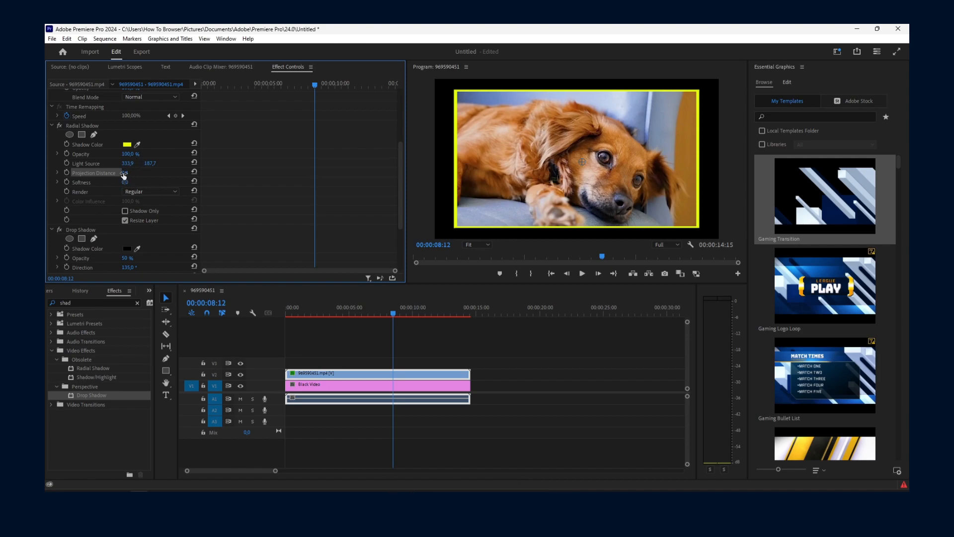
drag(124, 173, 318, 182)
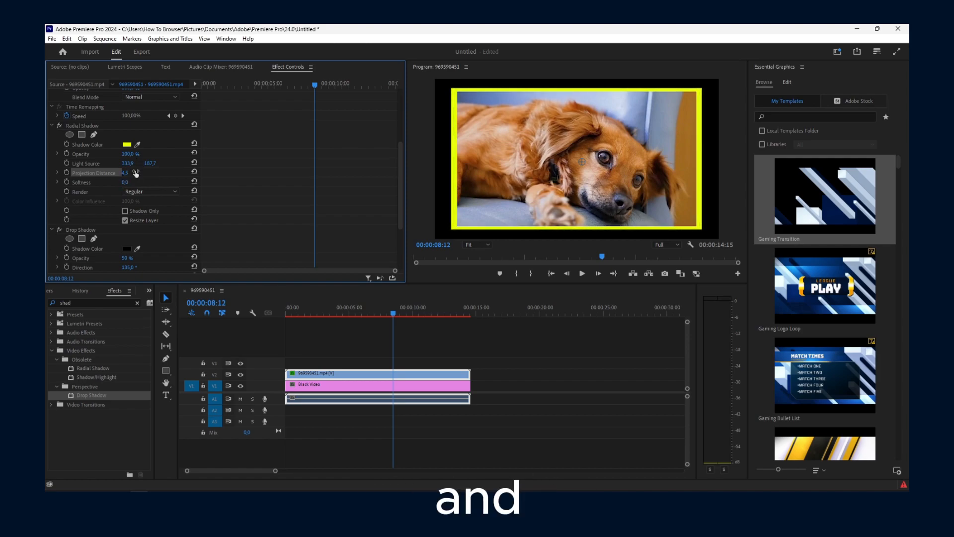
drag(122, 174, 398, 193)
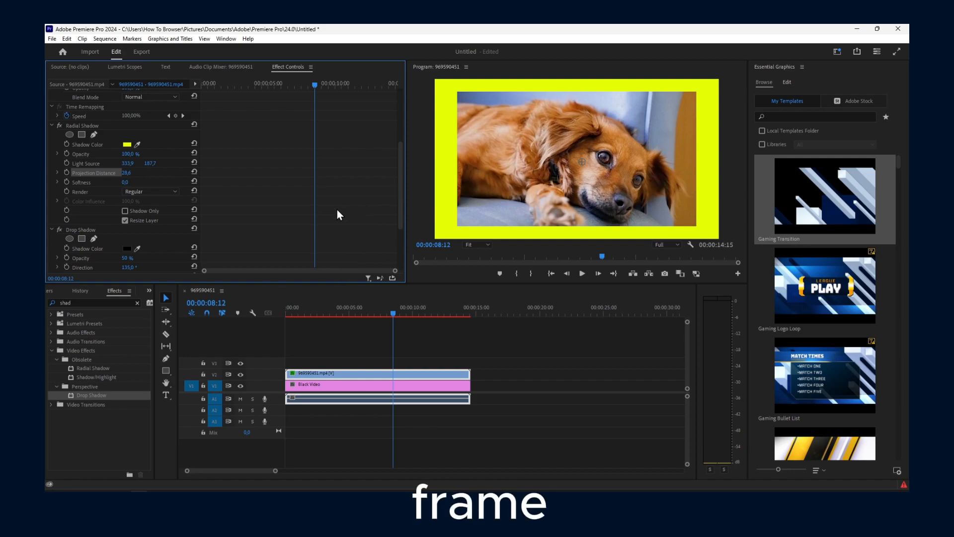
Toggle the Drop Shadow's Shadow Only option on and off, and raise its opacity to 100%, distance to 51 and softness.
scroll(164, 202, down, 3)
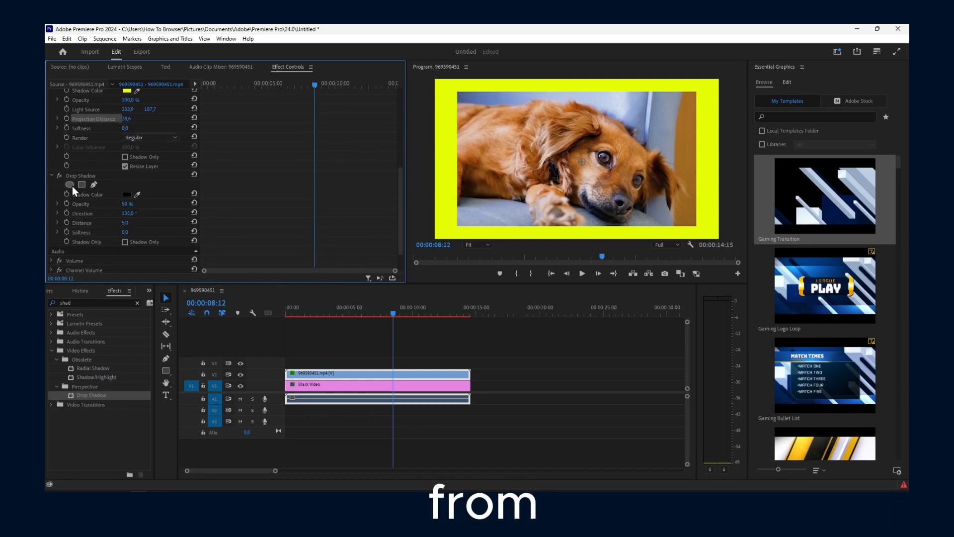
click(126, 242)
click(125, 242)
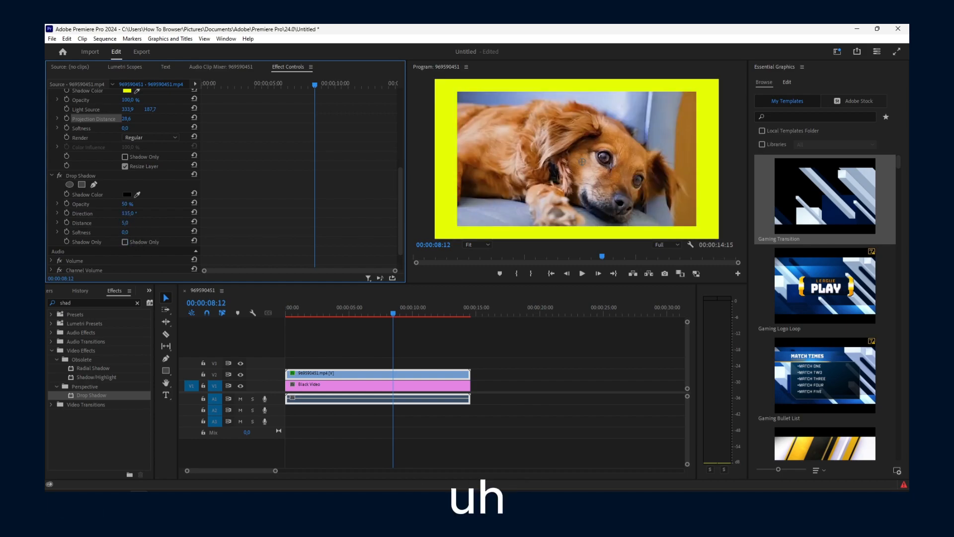
drag(128, 205, 191, 213)
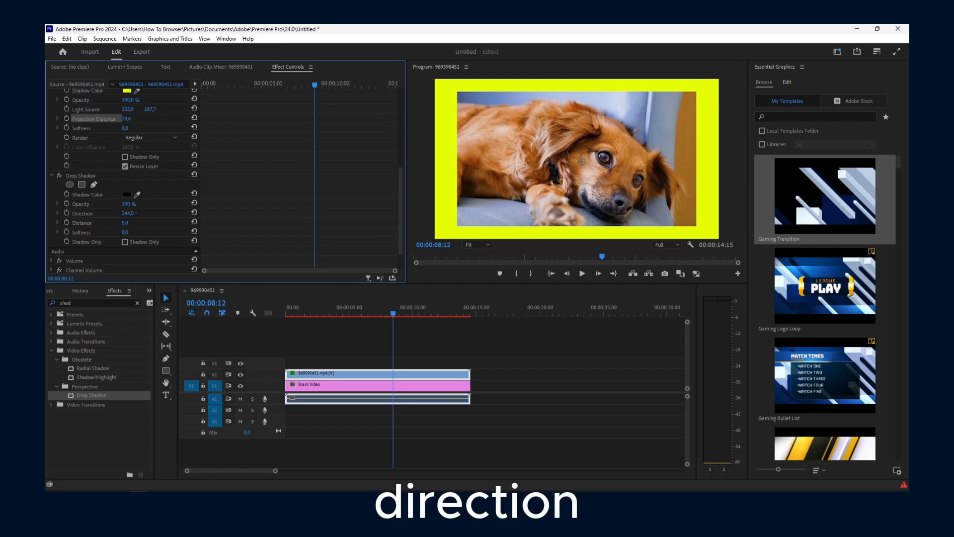
mouse_move(126, 223)
mouse_down()
mouse_move(94, 222)
mouse_move(145, 232)
mouse_up()
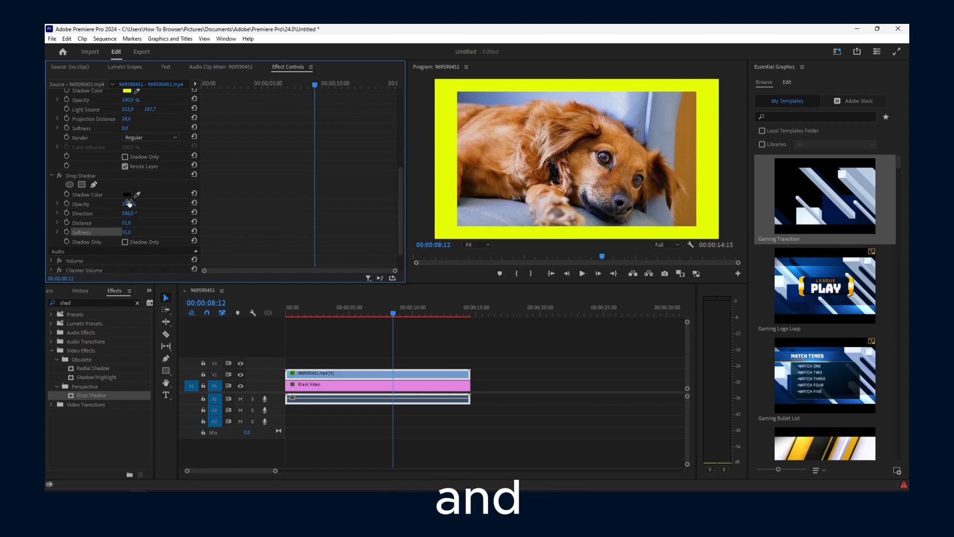
Set the Drop Shadow's opacity to 82%, direction to 1x161° and softness to 26, and reduce its distance.
mouse_move(125, 205)
mouse_down()
mouse_move(118, 205)
mouse_move(371, 214)
mouse_up()
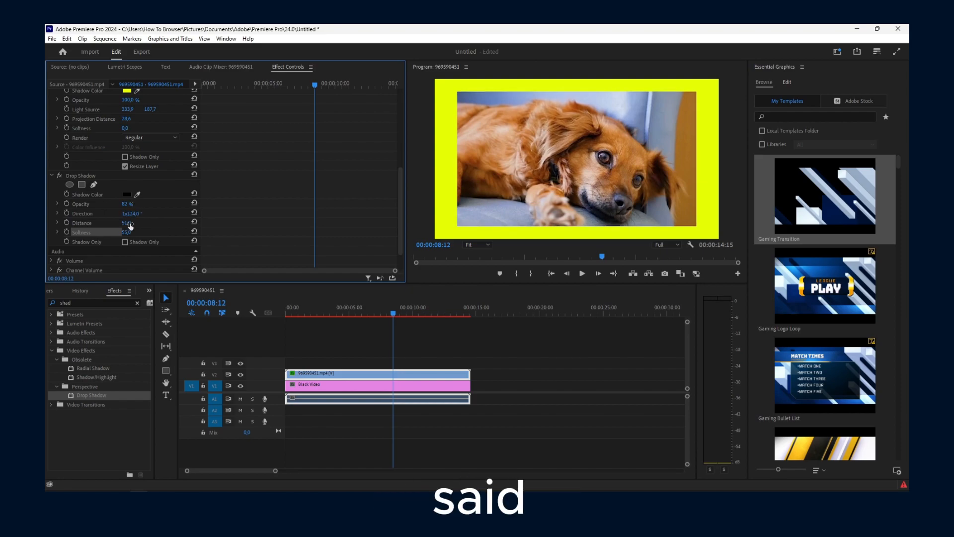
mouse_move(125, 223)
mouse_down()
mouse_move(143, 223)
mouse_move(140, 232)
mouse_up()
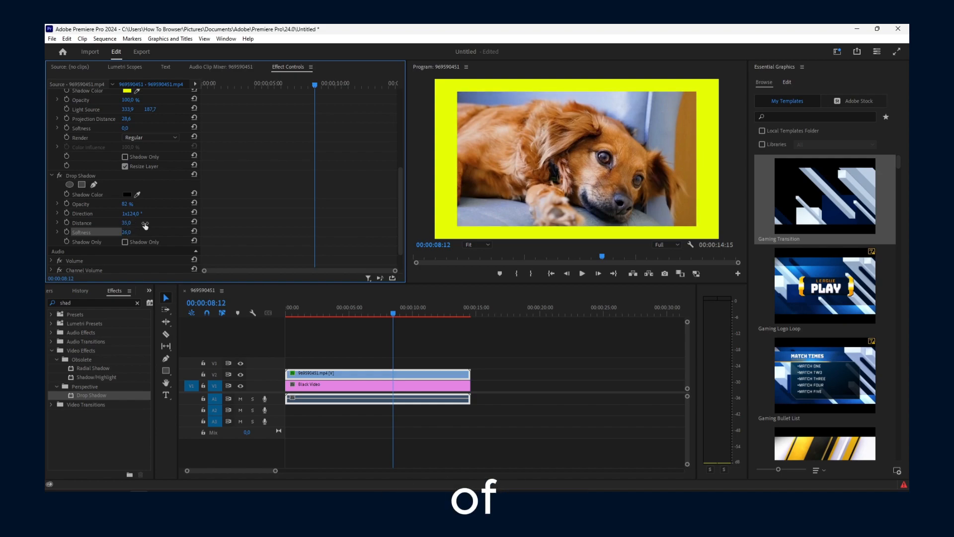
scroll(144, 227, down, 2)
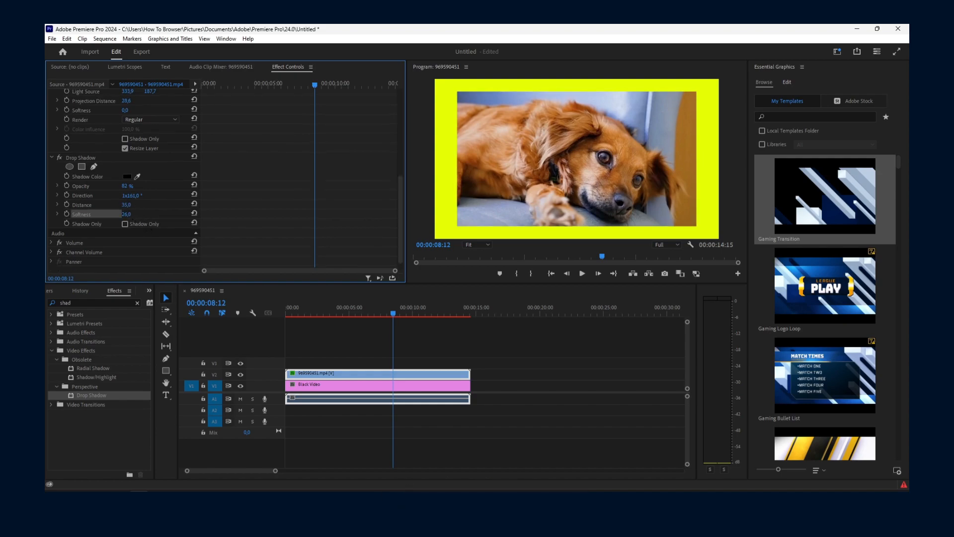